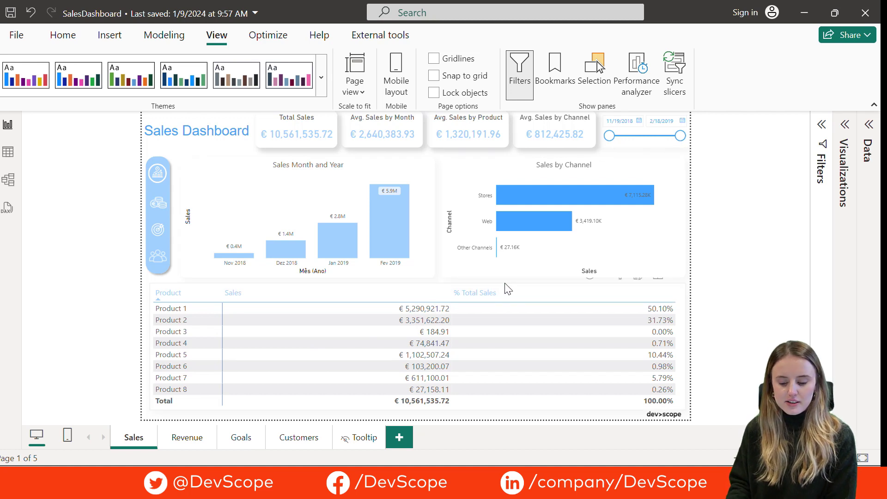
Step: Turn on conditional formatting icons for the % Total Sales series in the cell elements of the product sales table
left_click(505, 284)
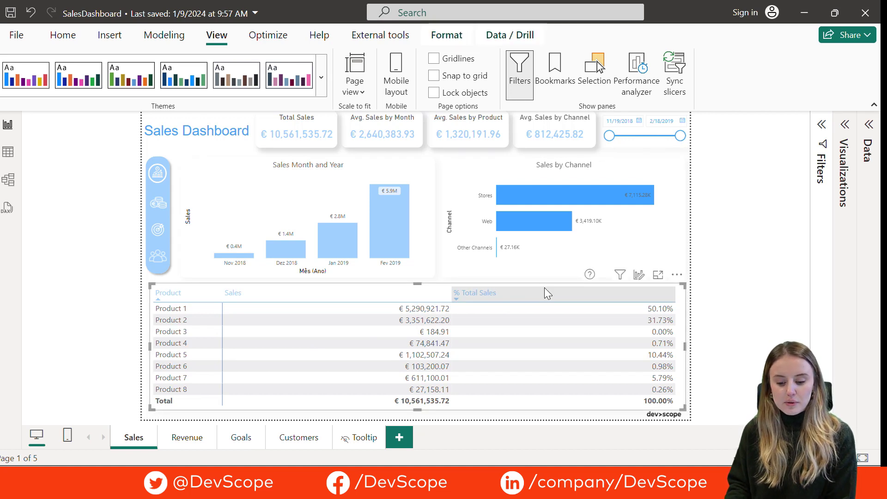
mouse_move(588, 283)
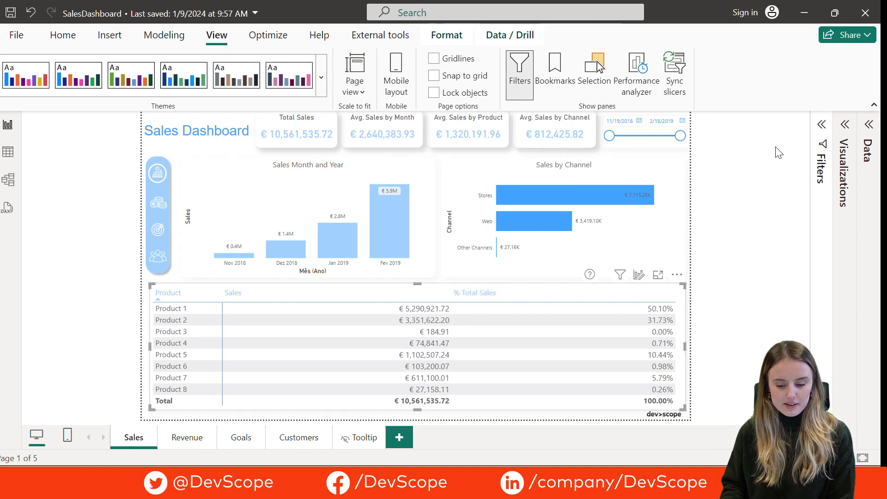
left_click(846, 125)
left_click(795, 161)
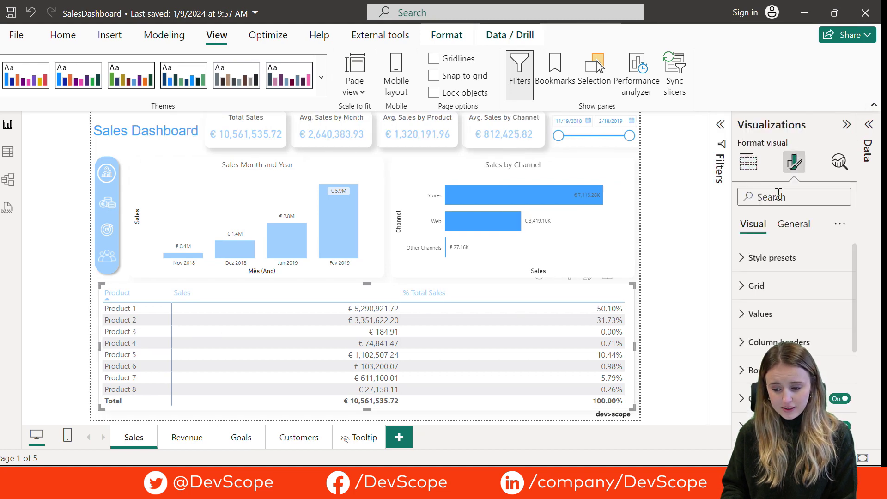
scroll(768, 282, "down", 5)
scroll(778, 331, "down", 1)
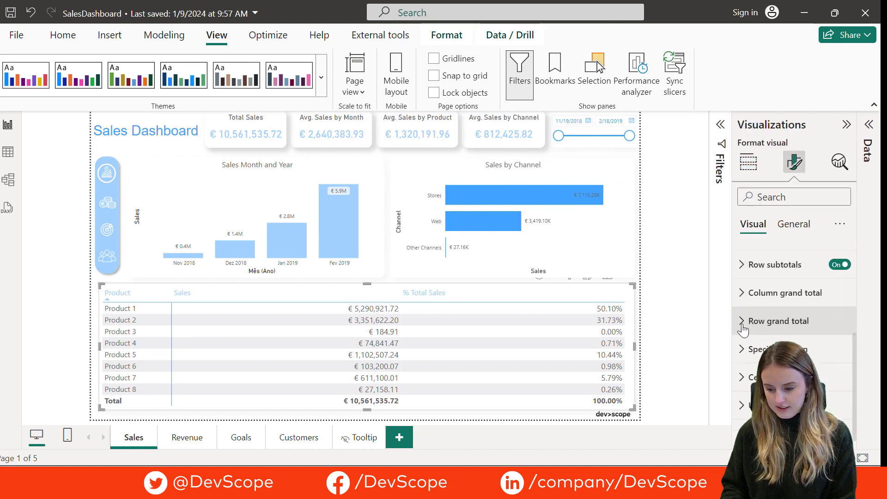
left_click(752, 371)
scroll(772, 282, "down", 4)
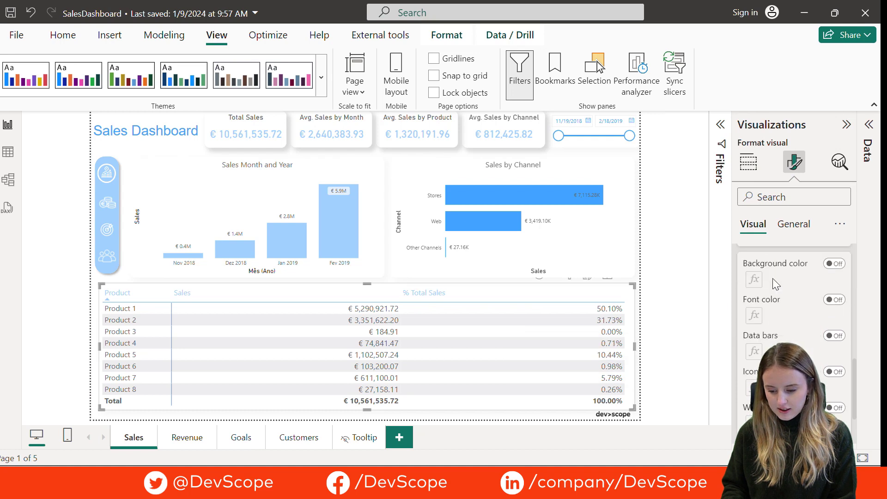
scroll(772, 277, "up", 1)
scroll(765, 264, "up", 2)
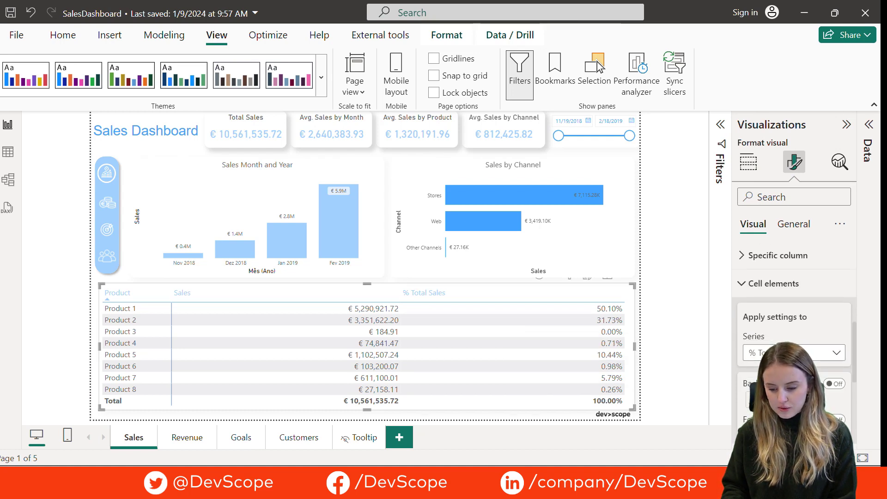
scroll(792, 323, "down", 4)
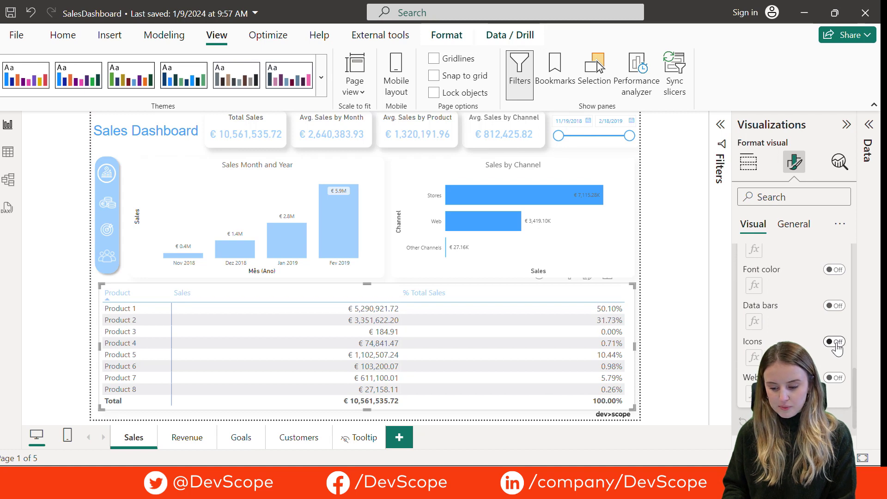
left_click(836, 343)
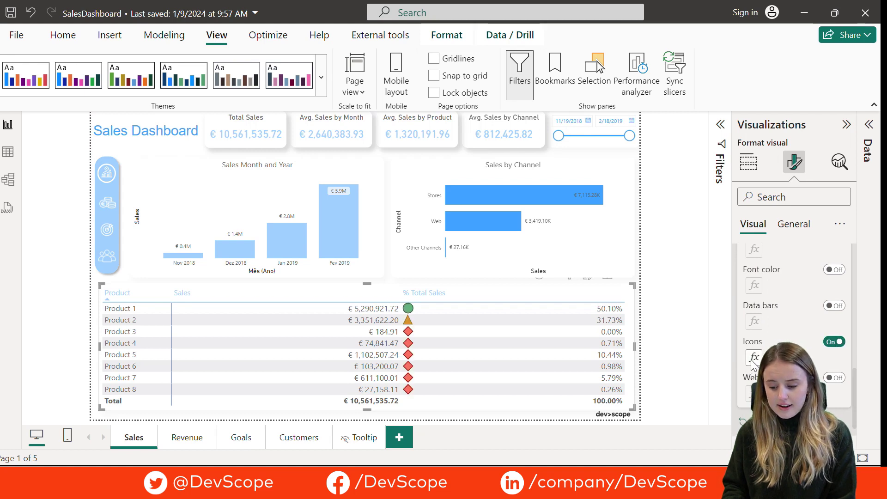
Step: Examine the icon rules for % Total Sales and the available icon styles, keeping the default rules and style
left_click(754, 357)
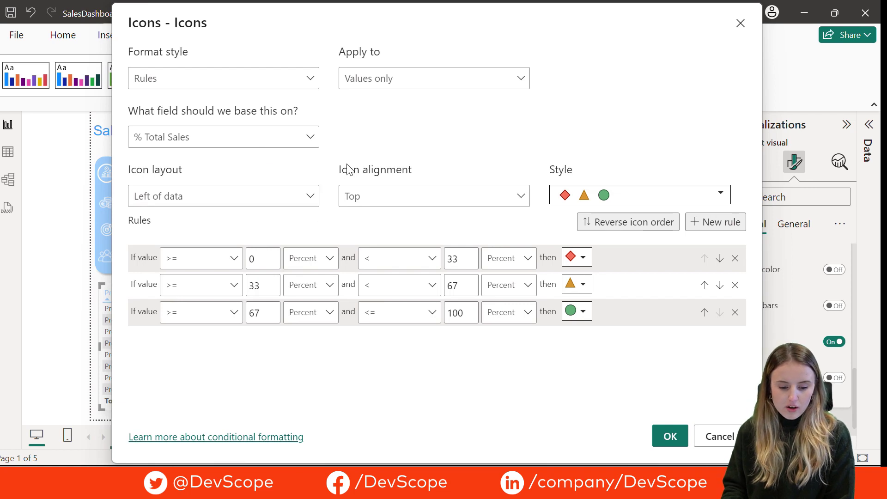
left_click(610, 191)
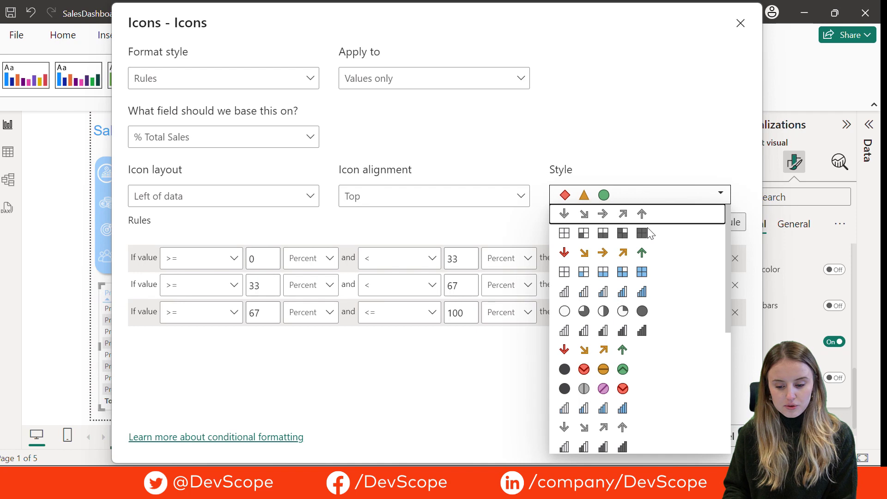
scroll(665, 266, "down", 10)
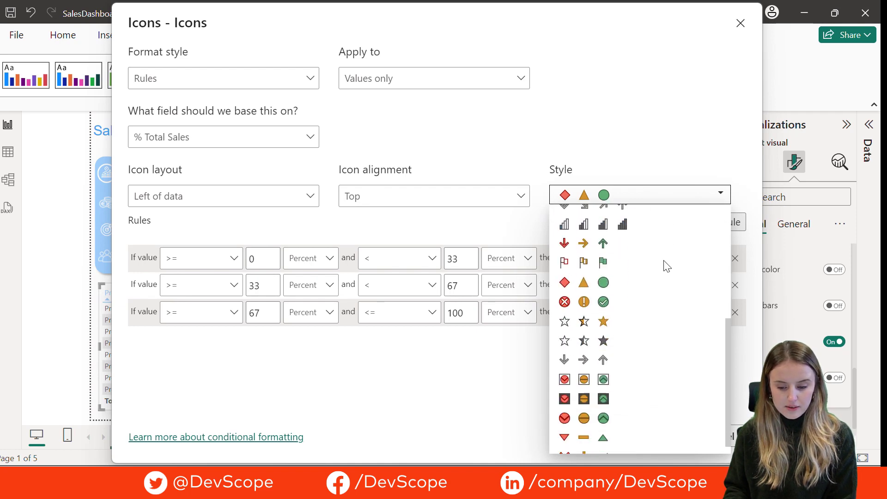
scroll(664, 323, "up", 10)
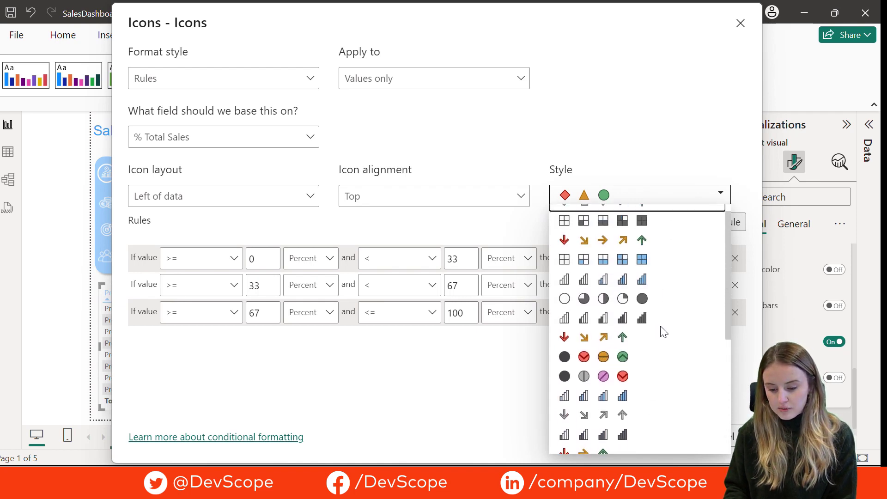
scroll(627, 286, "down", 8)
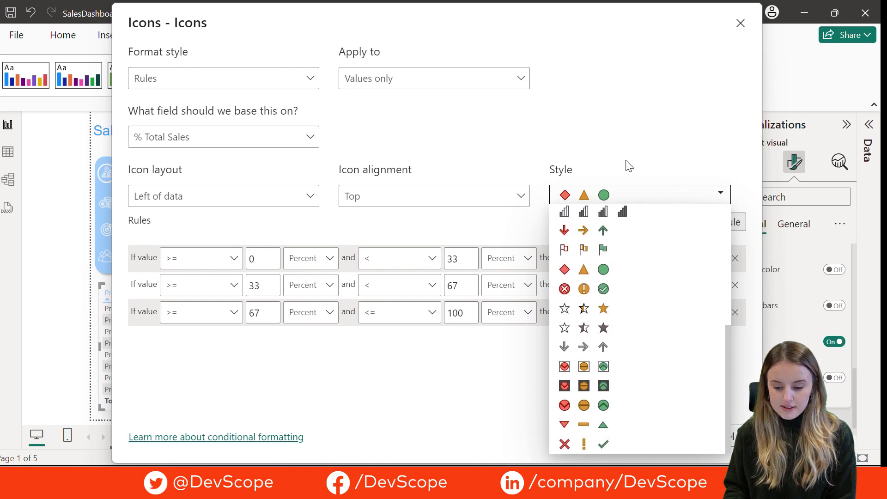
left_click(633, 144)
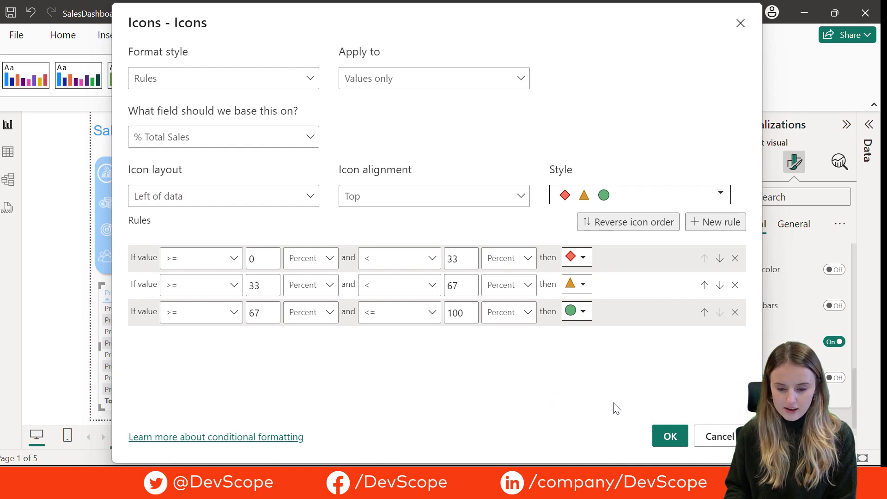
left_click(682, 434)
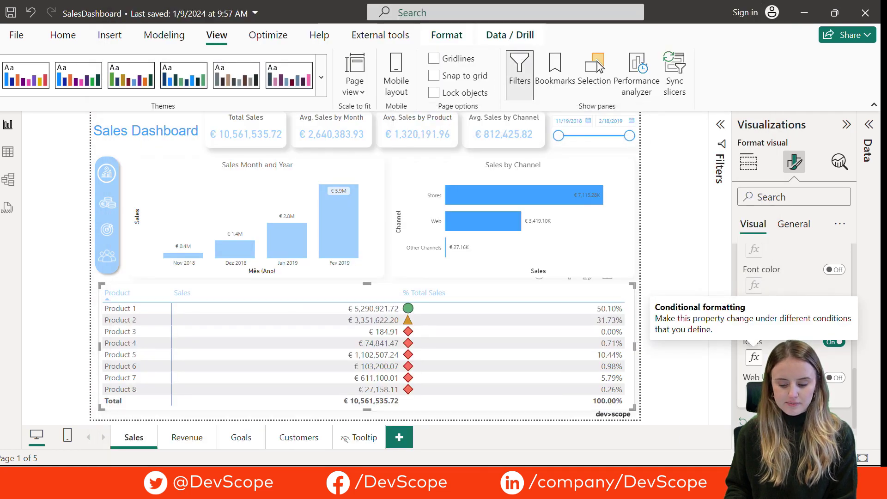
Step: Switch to Visual Studio Code and set the icon group's name in Icons Base.json to CoinIcons
mouse_move(594, 481)
left_click(537, 399)
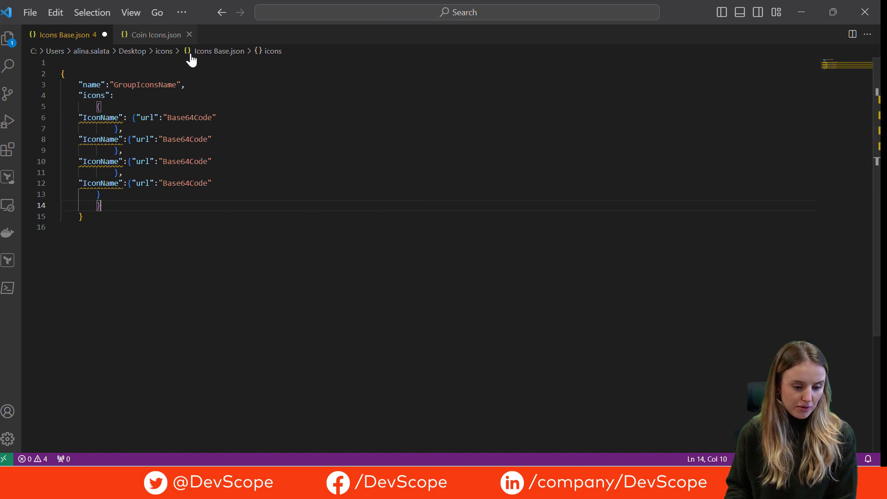
key("Down")
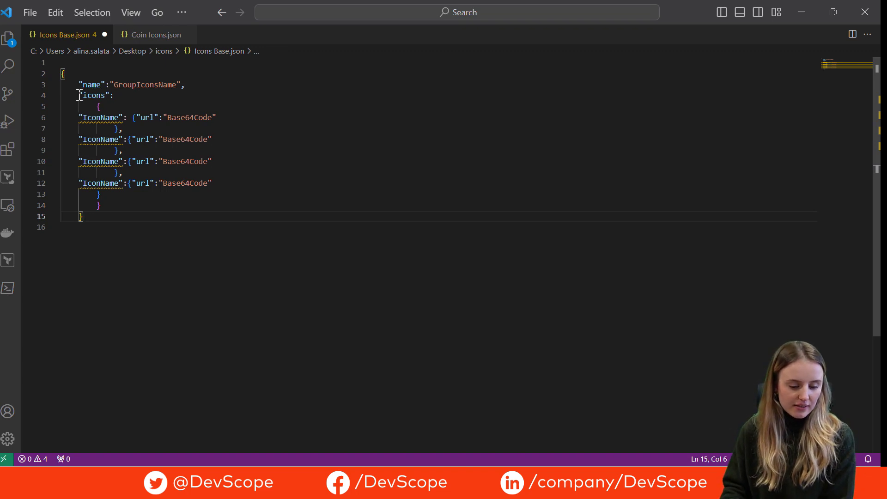
left_click(111, 84)
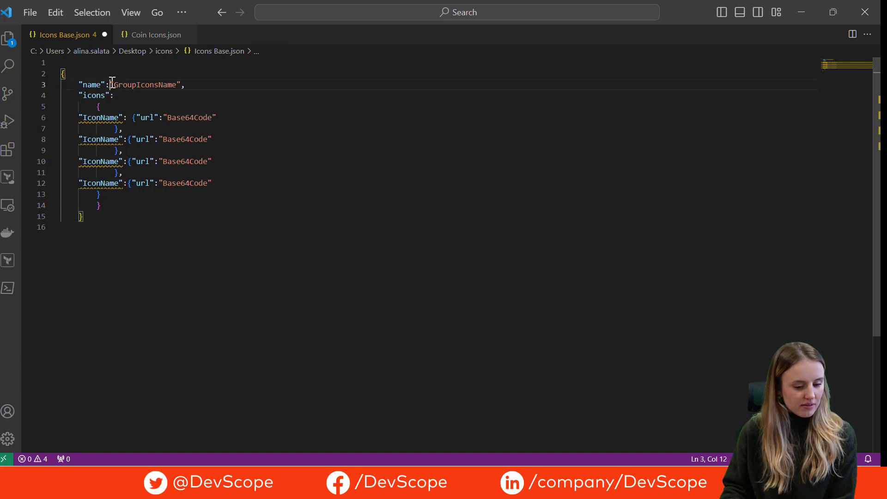
left_click_drag(111, 84, 176, 86)
left_click(116, 77)
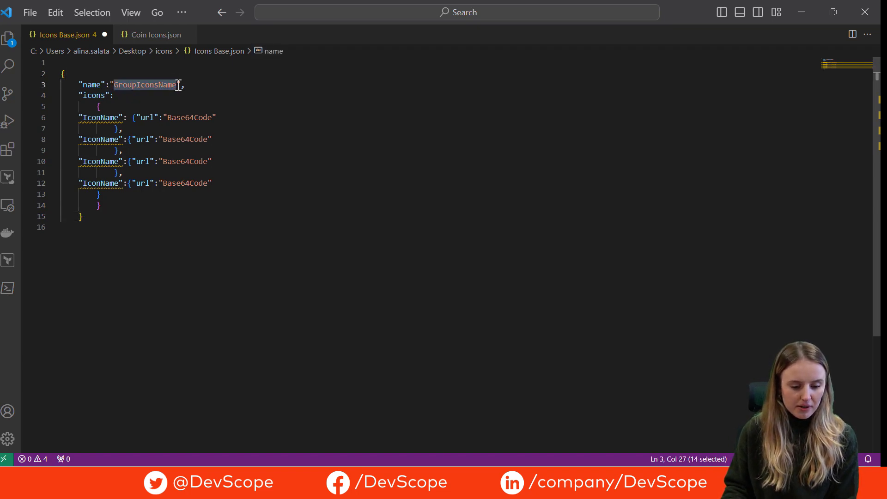
key("BackSpace")
type("Coi")
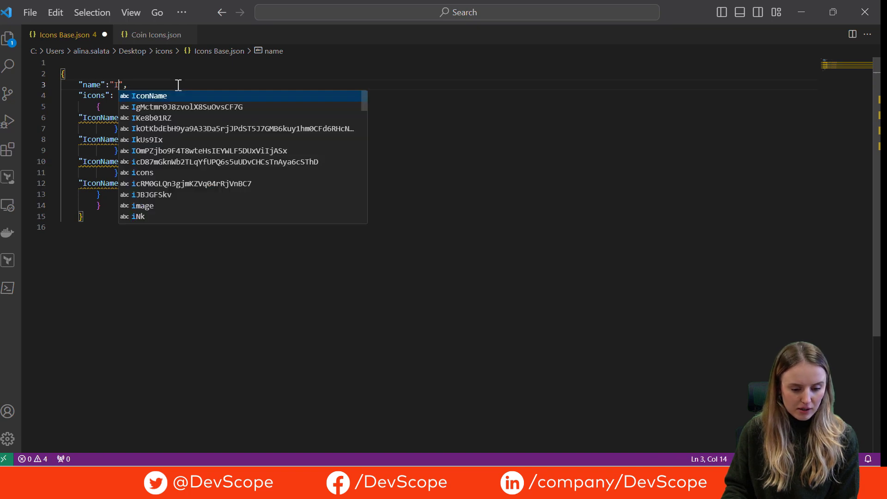
key("BackSpace")
key("BackSpace")
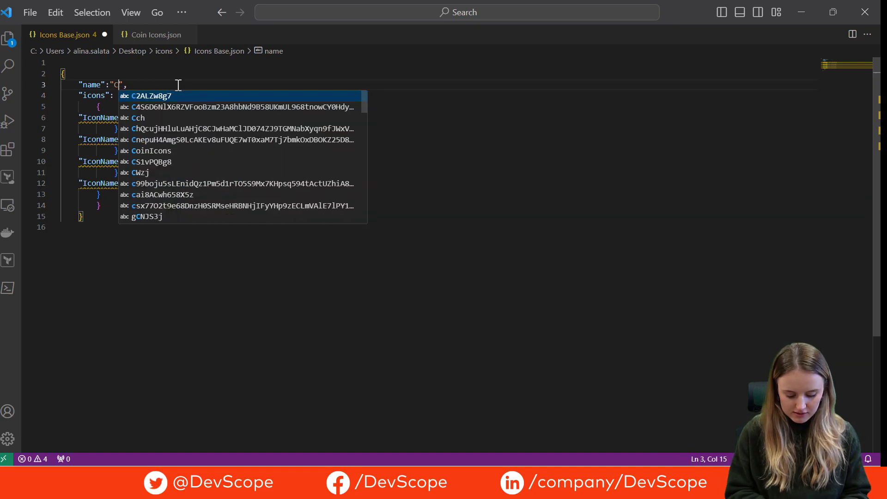
type("oinI")
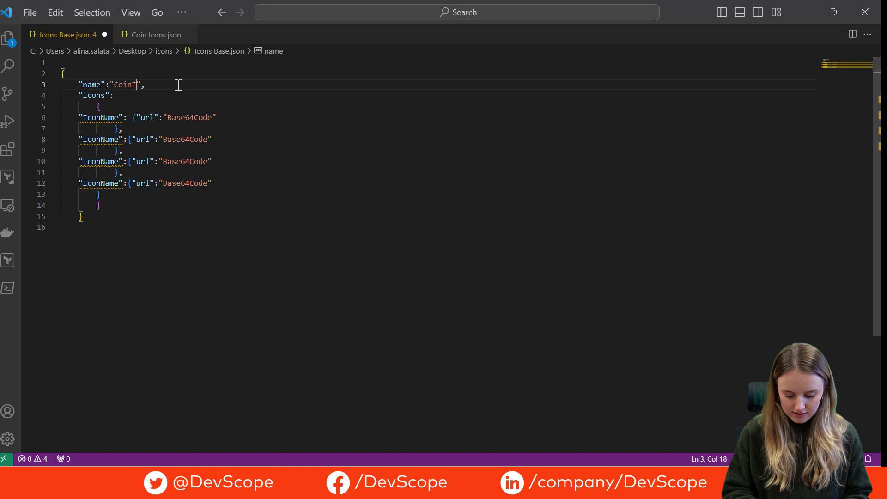
type("cons")
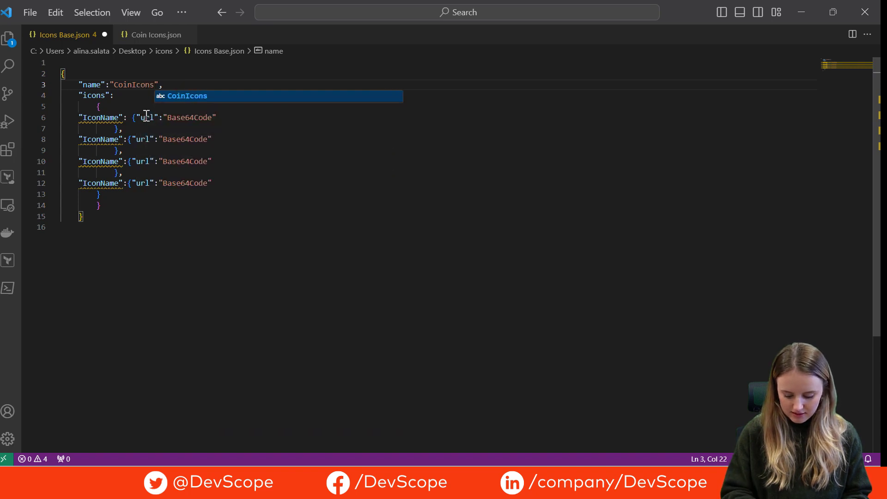
left_click(172, 97)
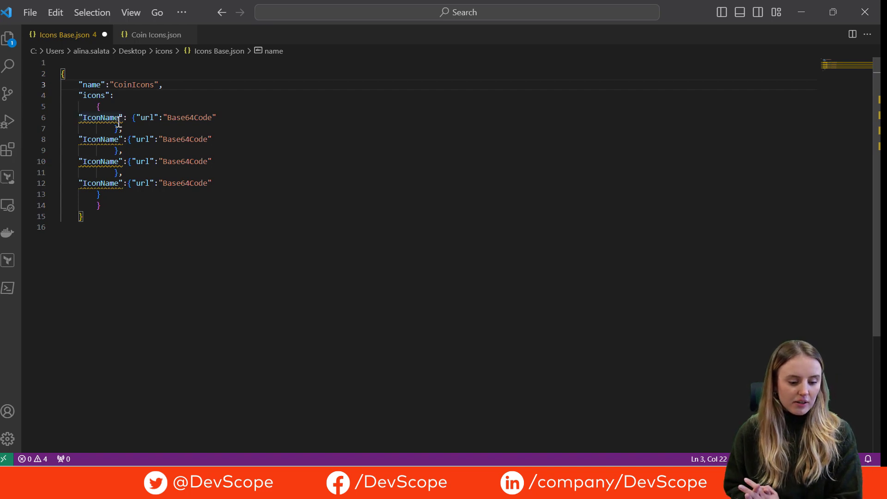
Step: Rename the first icon entry under icons in the JSON to GreenCoinsIcon
left_click_drag(119, 123, 83, 124)
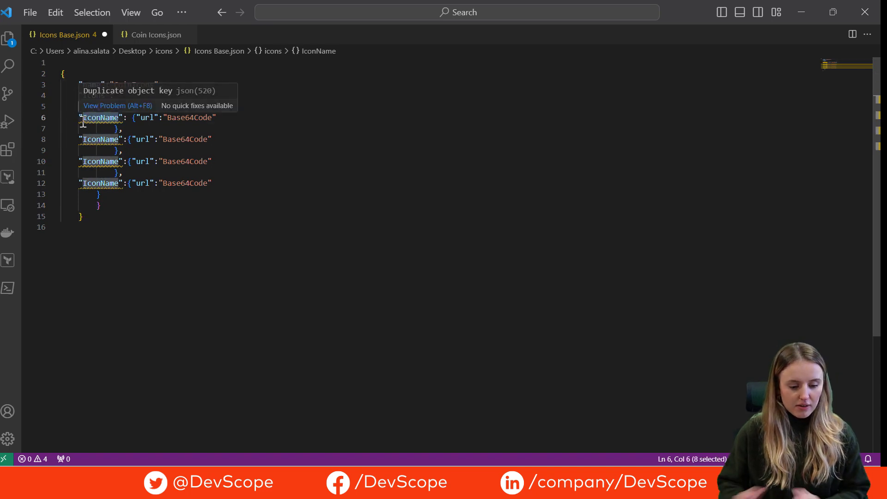
key("BackSpace")
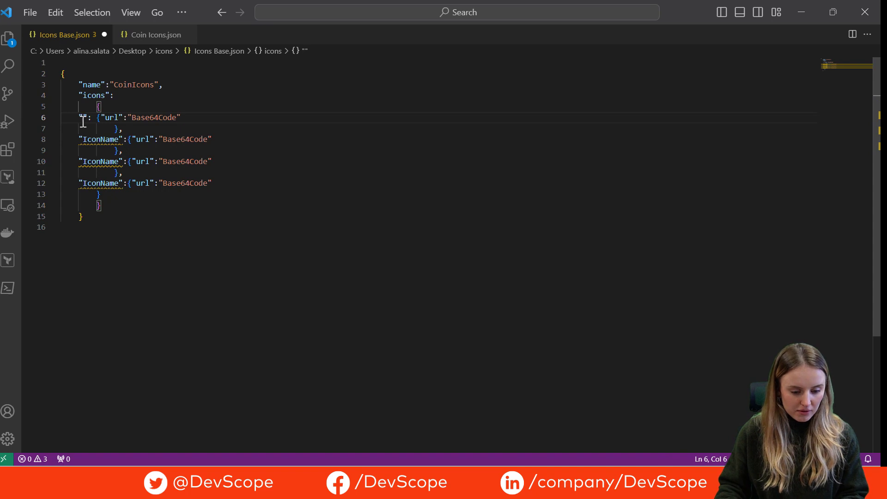
type("Gree")
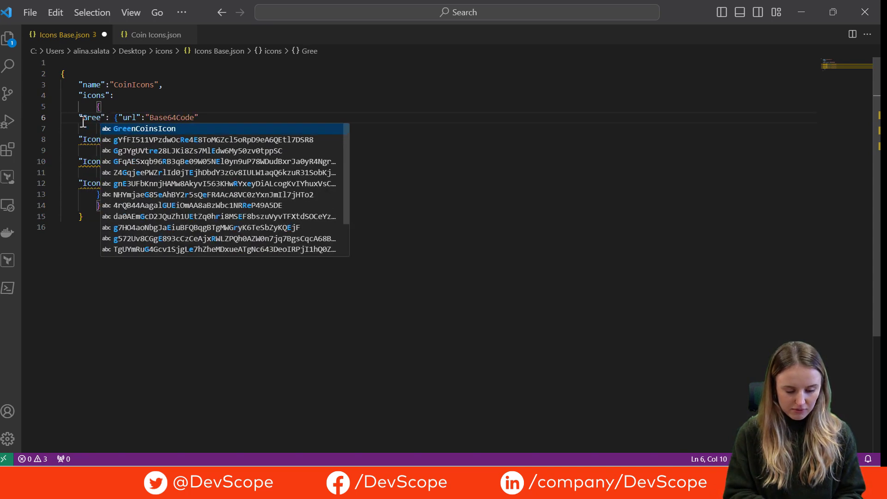
type("nCoins")
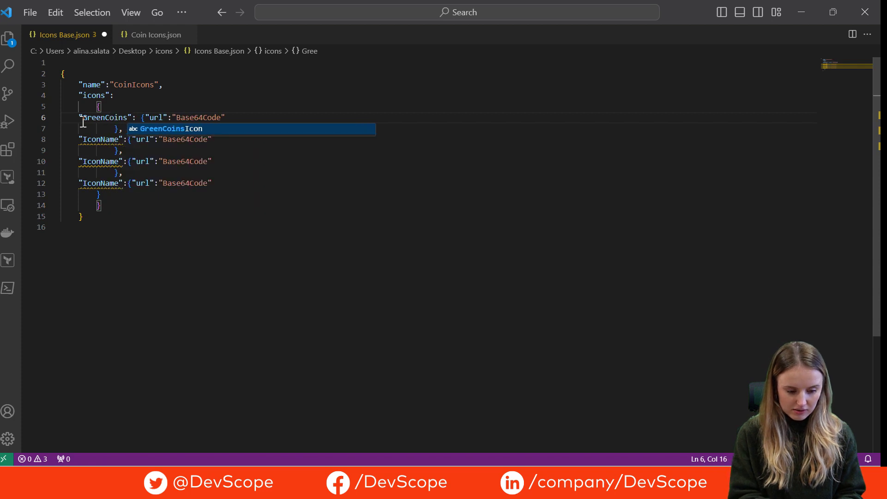
type("Ico")
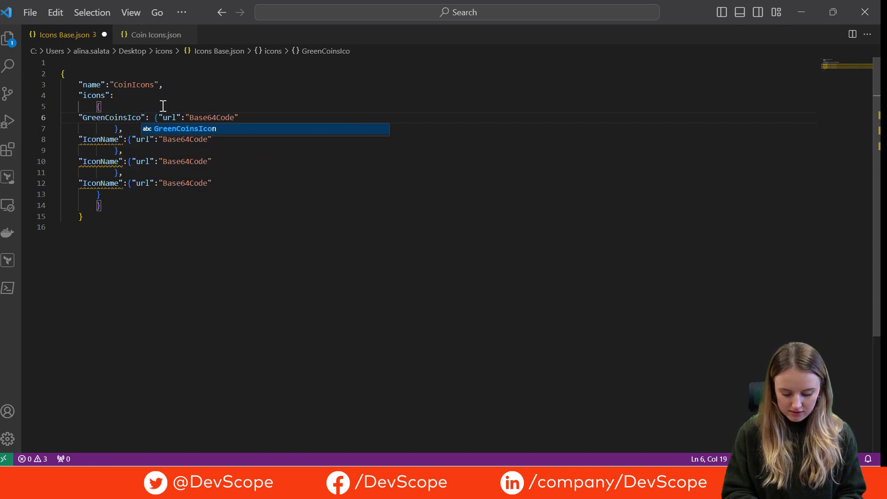
type("n")
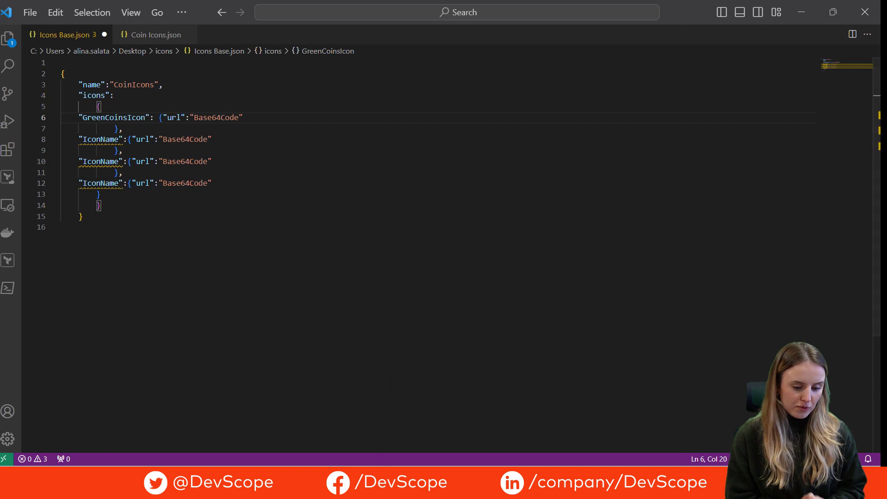
Step: Switch to the Base64 Image Encoder site in the browser and upload the CoinIcon1 image from the icons folder
left_click(497, 483)
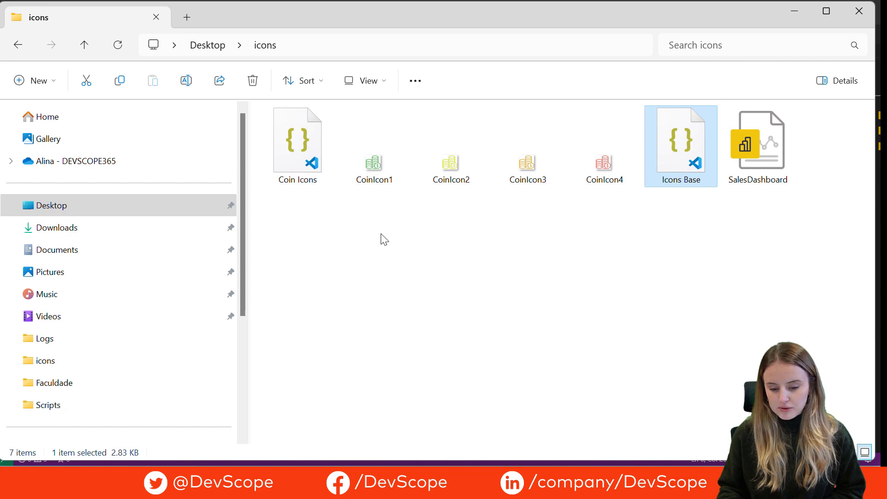
key("alt+Tab")
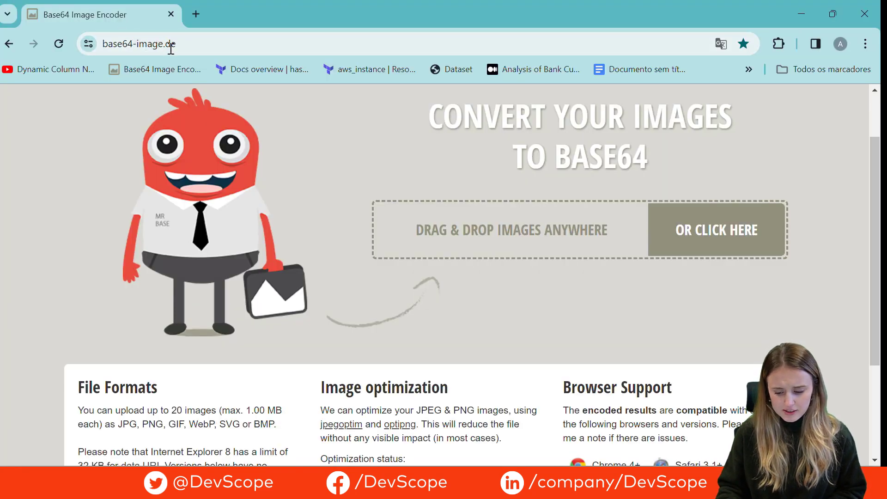
left_click(699, 213)
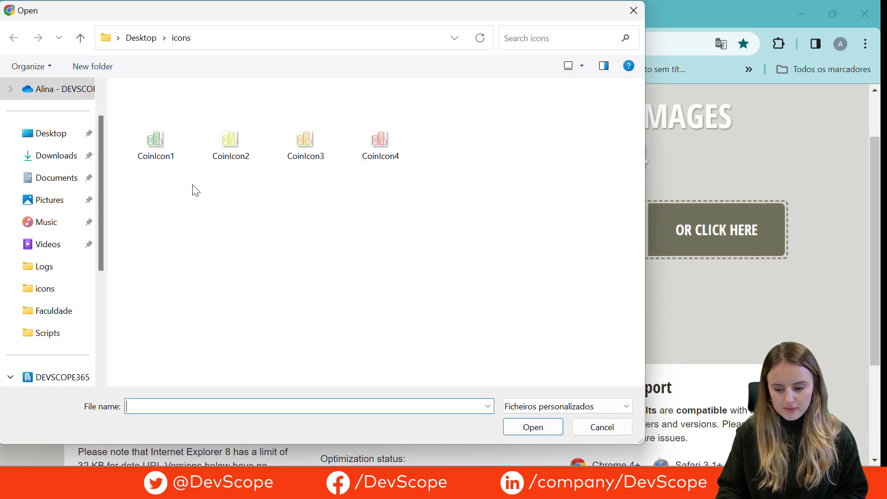
left_click(153, 158)
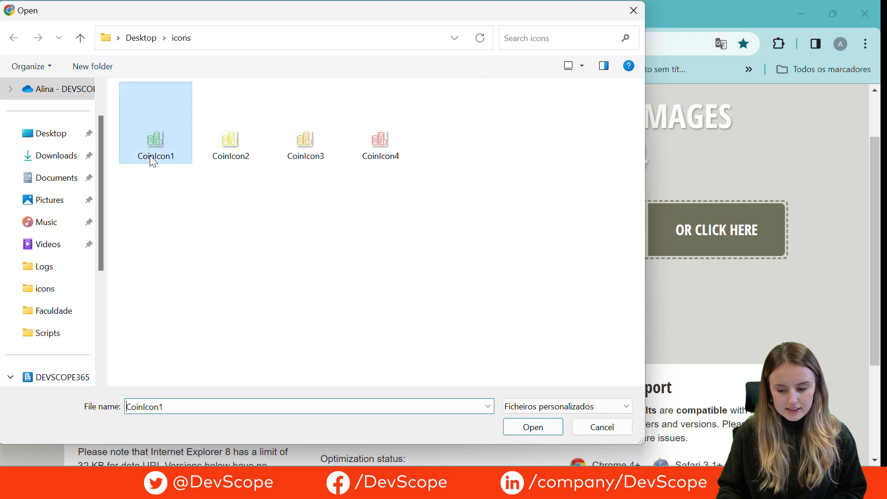
left_click(534, 428)
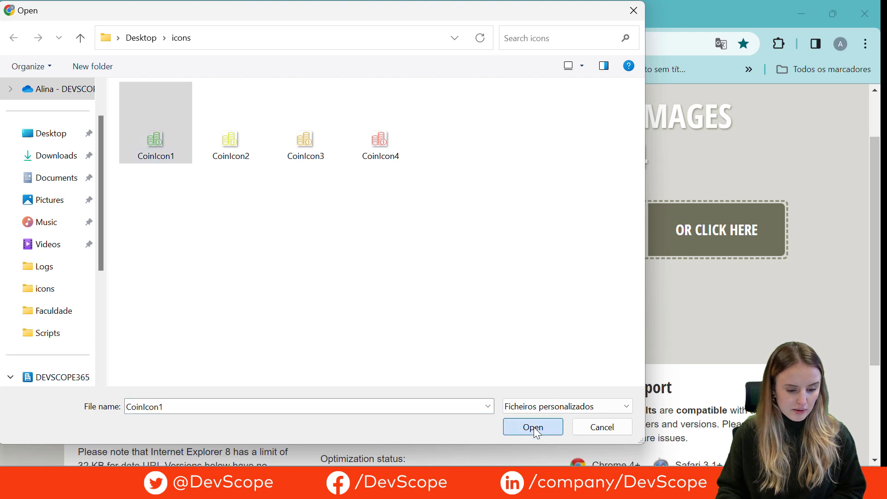
Step: Show the encoded code of CoinIcon1.png and copy its Base64 string for use in <img> elements
scroll(636, 235, "down", 4)
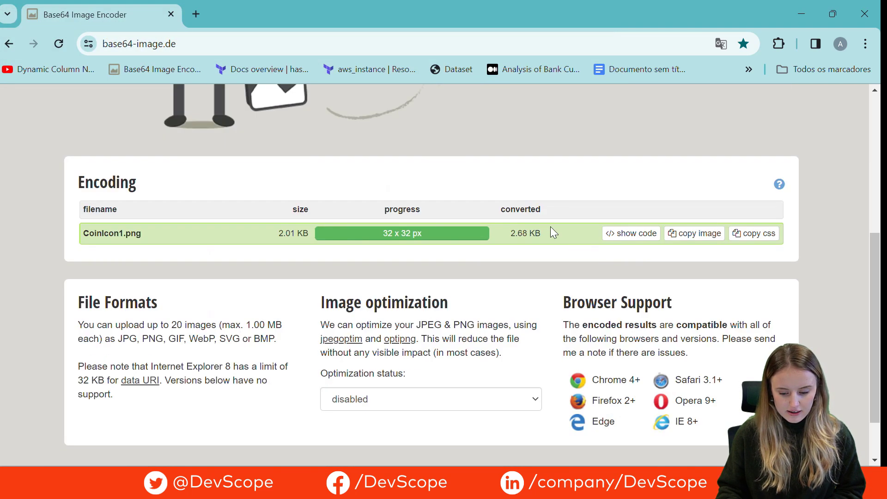
left_click(613, 241)
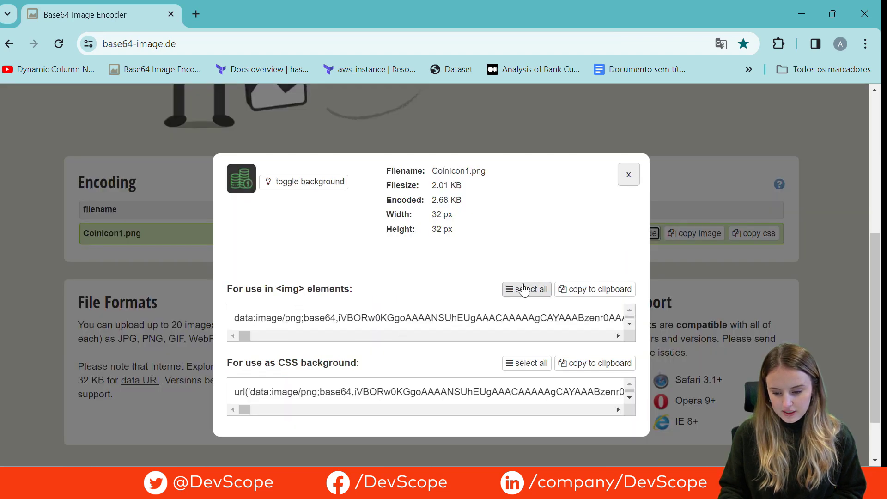
left_click(524, 289)
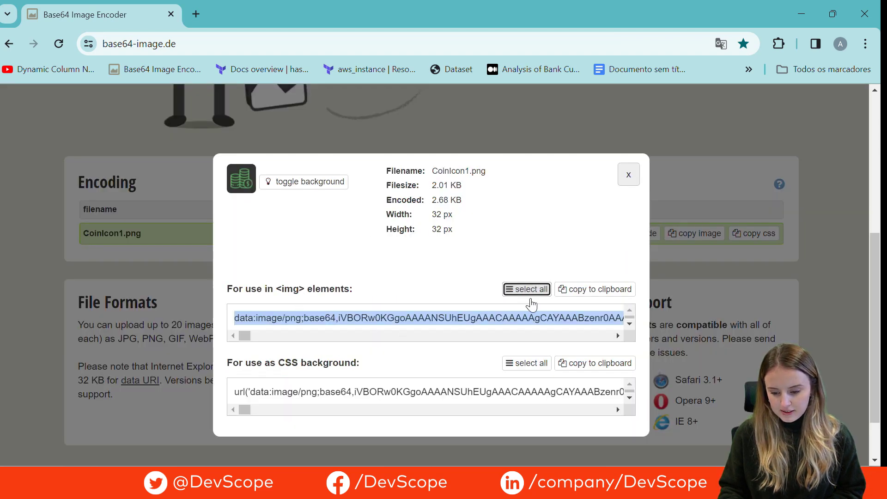
left_click(605, 298)
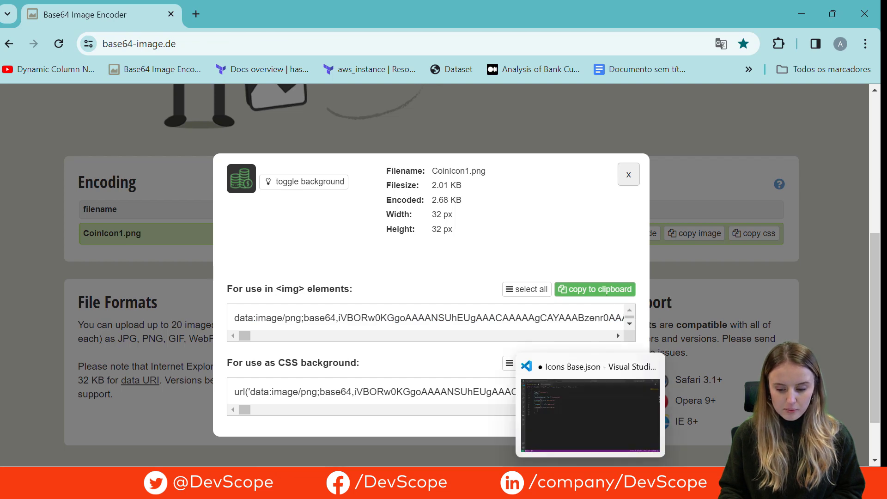
Step: Switch to Visual Studio Code and replace the Base64Code placeholder in GreenCoinsIcon's url with the copied image code
left_click(590, 483)
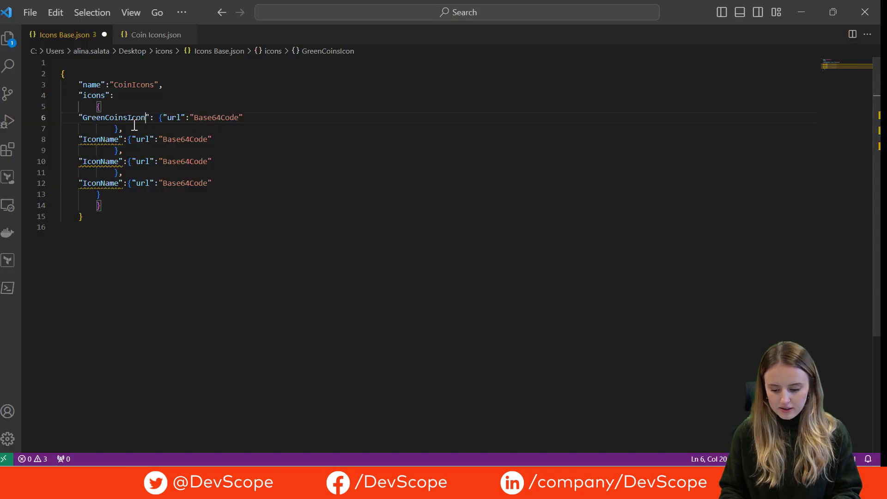
left_click(191, 118)
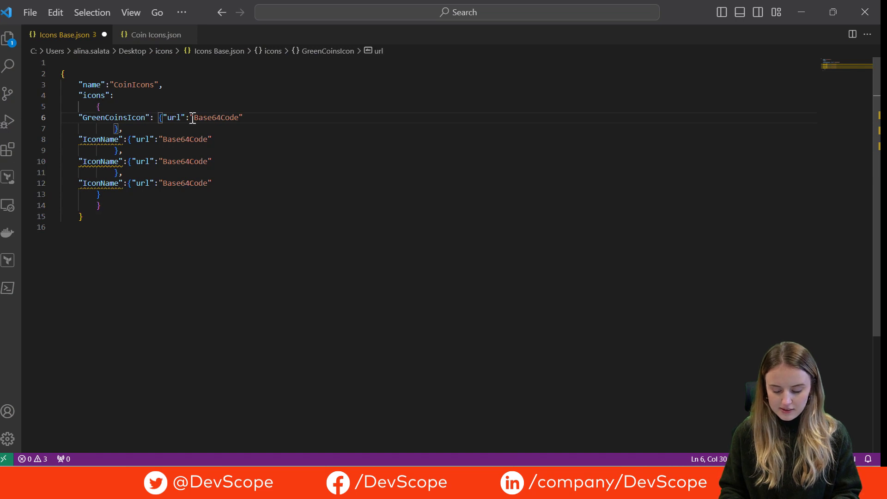
left_click_drag(194, 117, 239, 119)
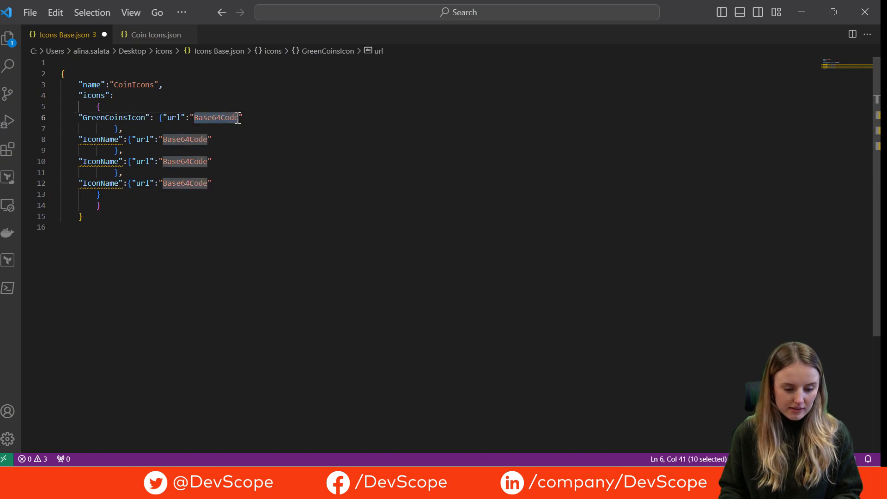
key("ctrl+v")
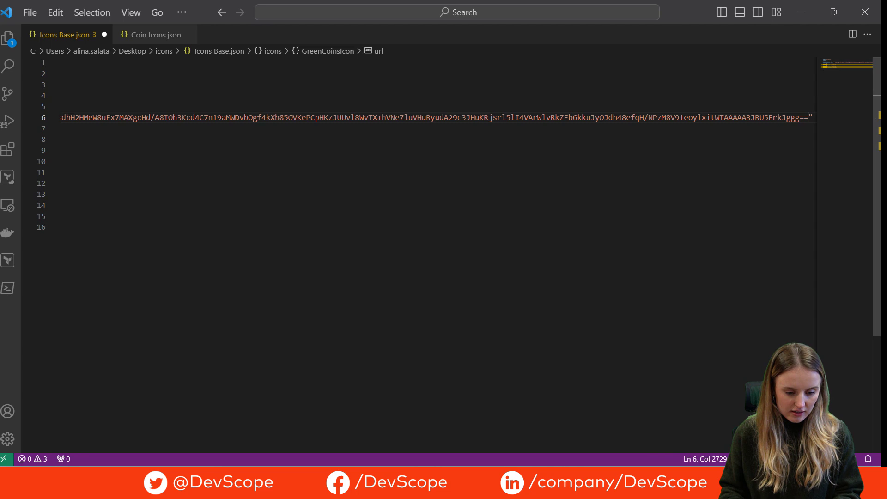
scroll(758, 353, "left", 15)
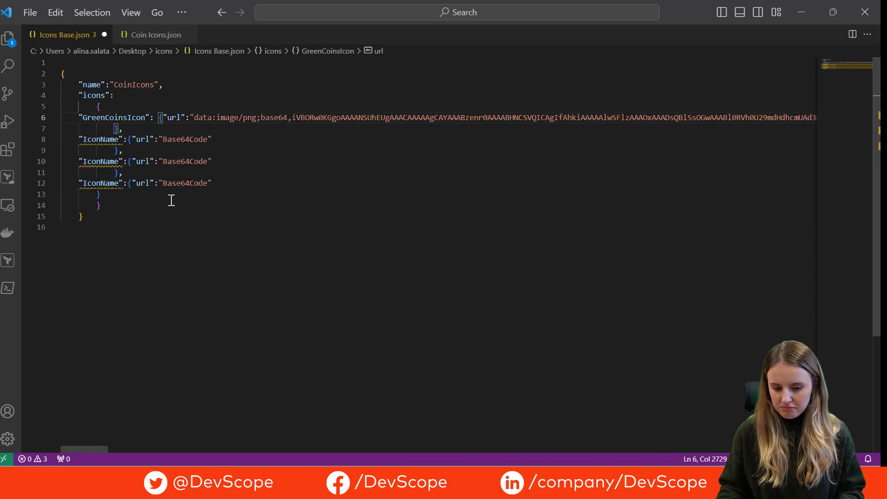
Step: Review the green, yellow, orange and red icon entries in the completed Coin Icons.json file
left_click(153, 35)
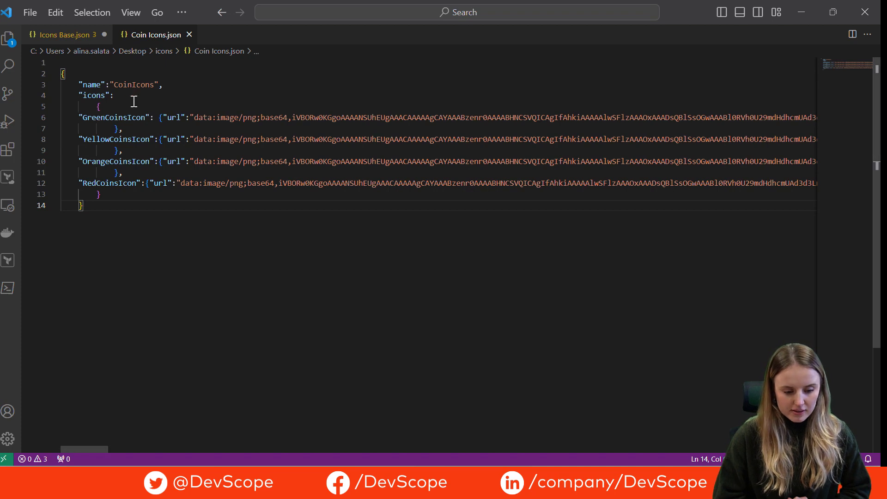
double_click(140, 118)
double_click(142, 139)
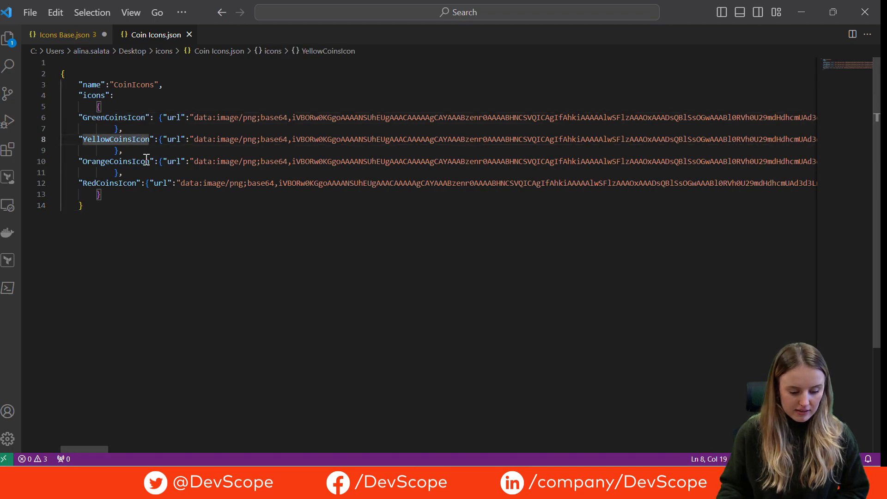
double_click(146, 162)
double_click(135, 182)
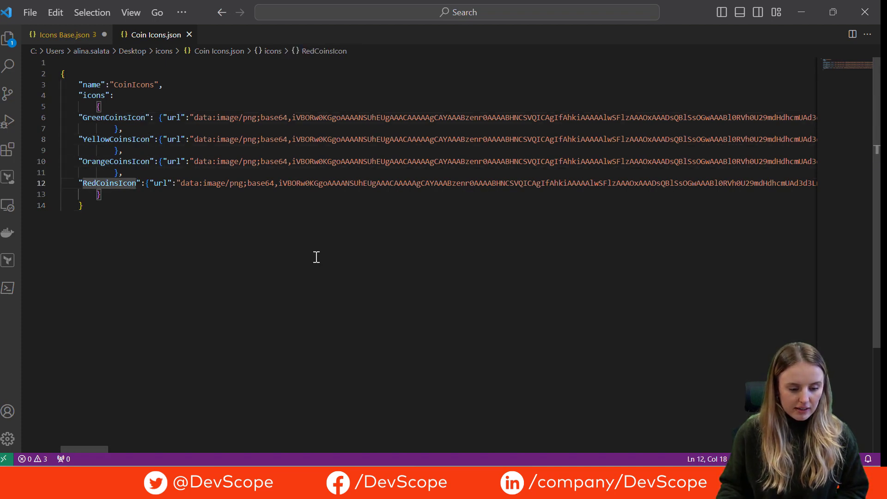
left_click(276, 242)
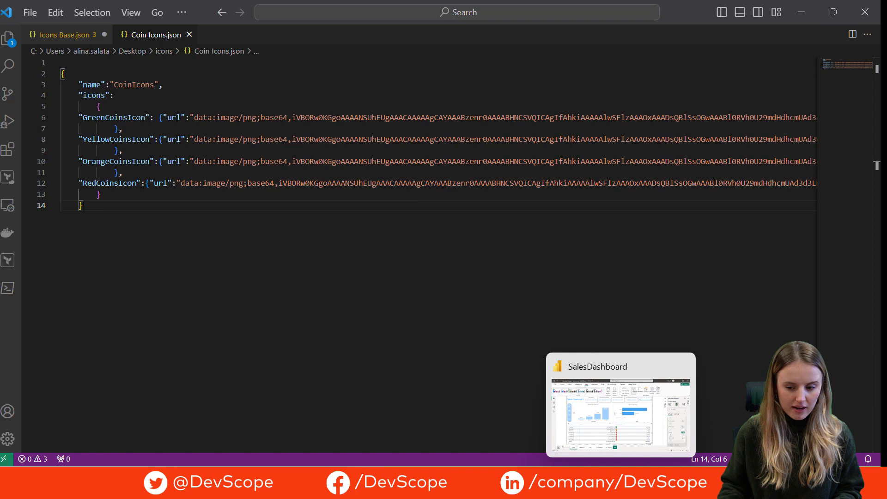
Step: Switch to the SalesDashboard report in Power BI and import the Coin Icons theme file from the icons folder
left_click(622, 481)
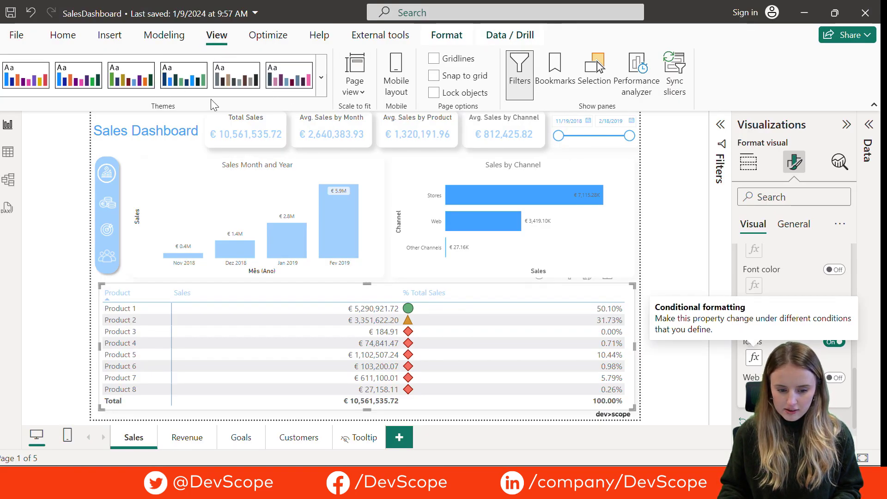
left_click(326, 90)
scroll(303, 164, "down", 5)
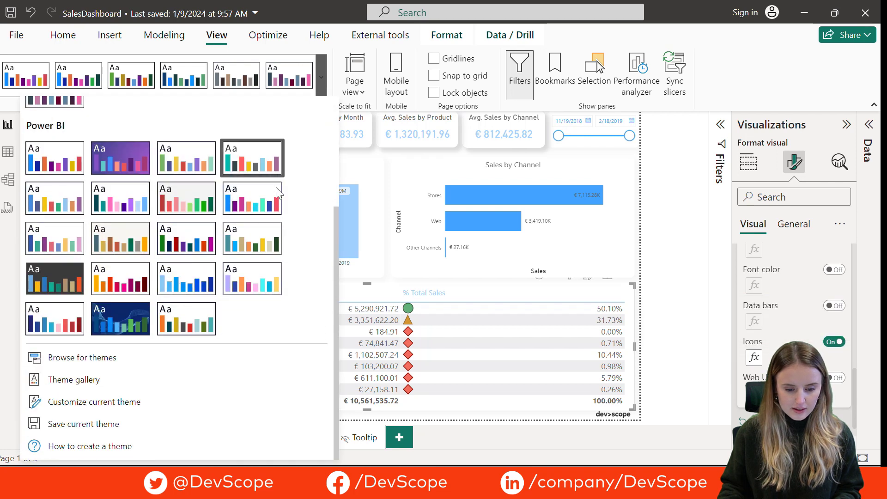
left_click(91, 363)
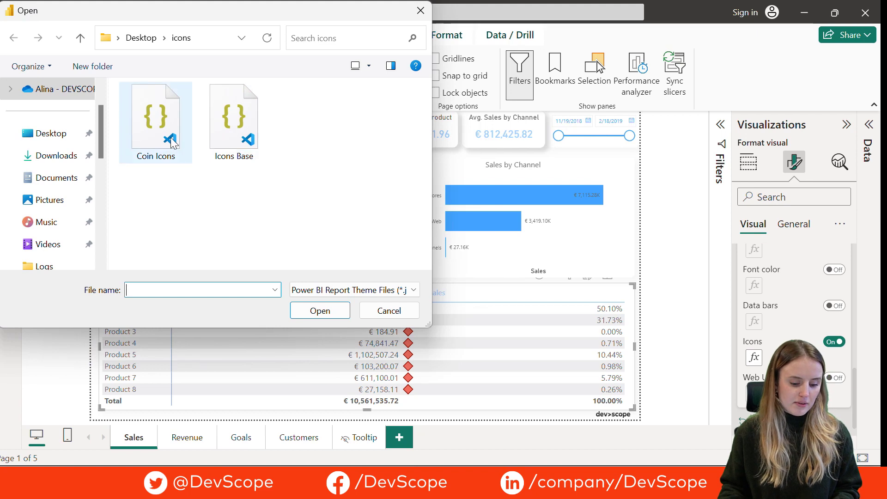
left_click(171, 140)
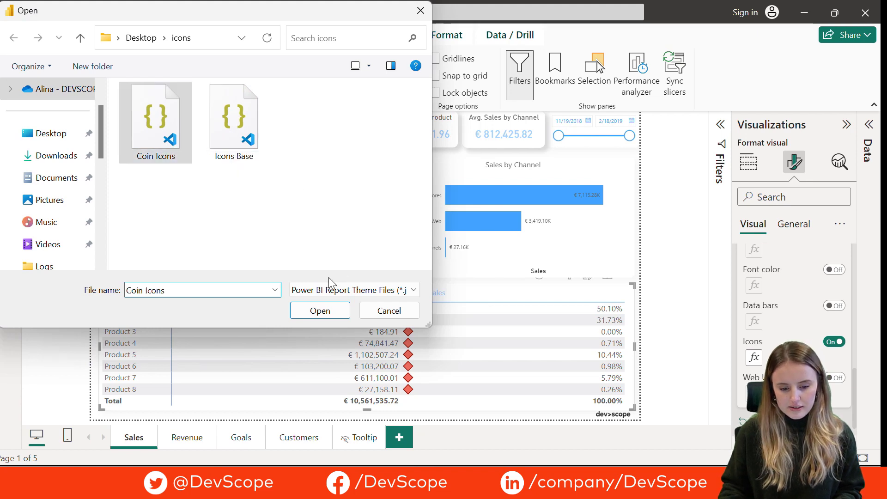
left_click(333, 311)
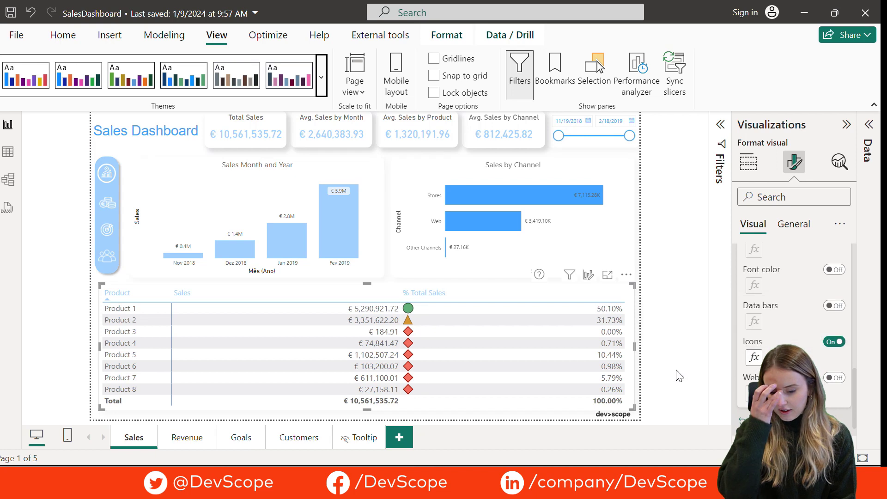
Step: Check the icon choices of the first % Total Sales rule for the coin icons, leaving the rules unchanged
left_click(754, 357)
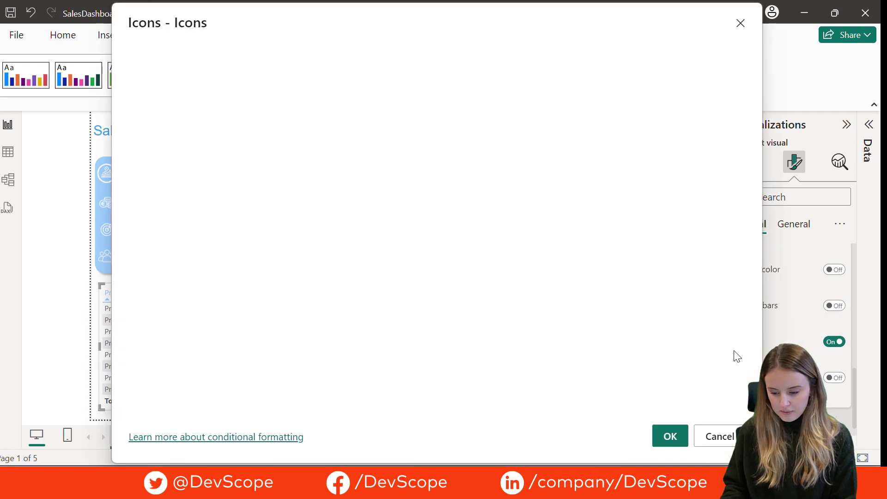
left_click(577, 257)
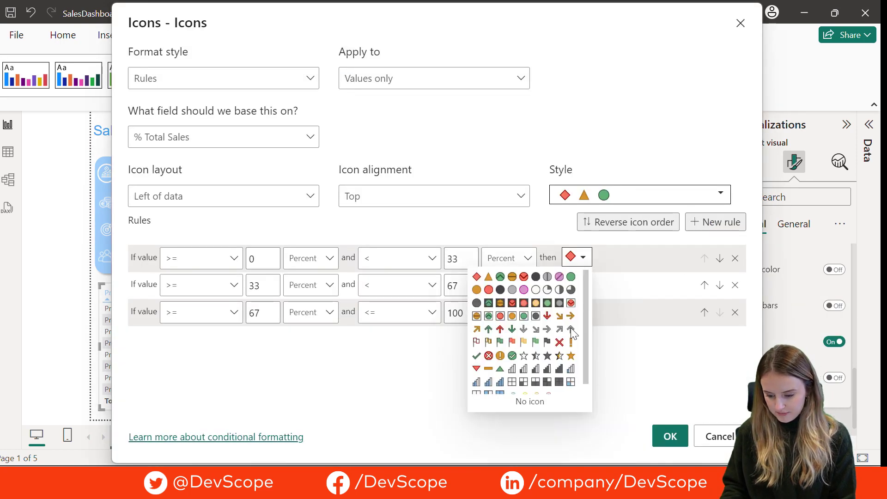
scroll(520, 400, "down", 1)
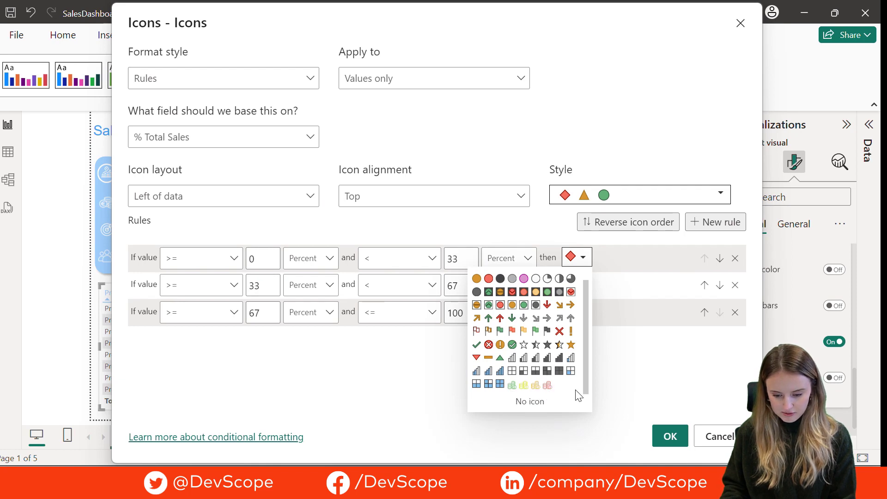
left_click(645, 359)
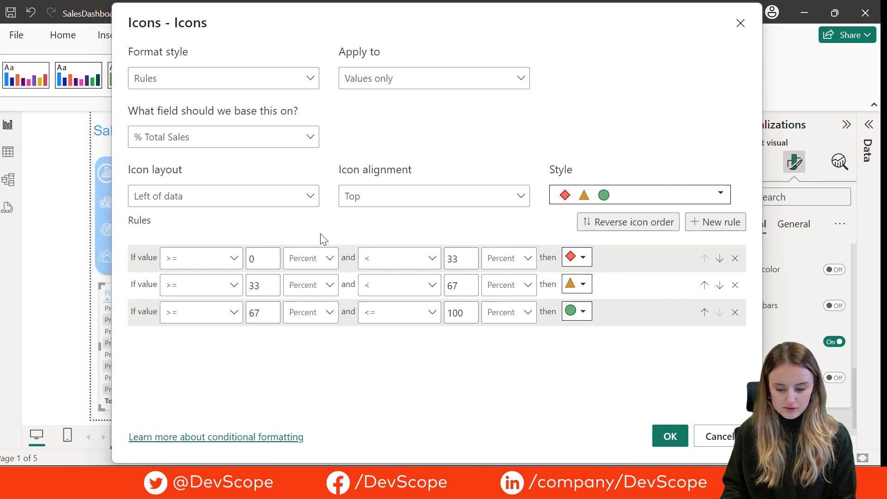
left_click(740, 24)
Step: Search the data fields for "con" and examine the ConditionalFormatingIcons measure's conditions and icon names
left_click(847, 125)
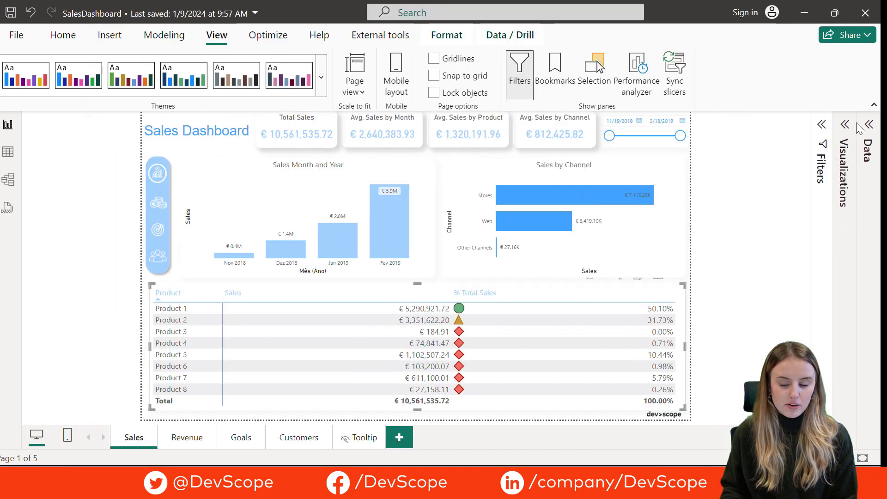
left_click(869, 135)
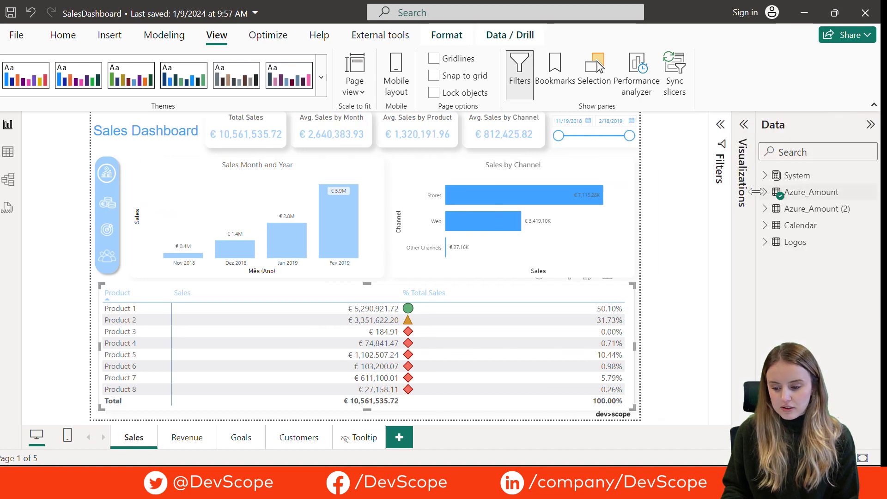
left_click(794, 152)
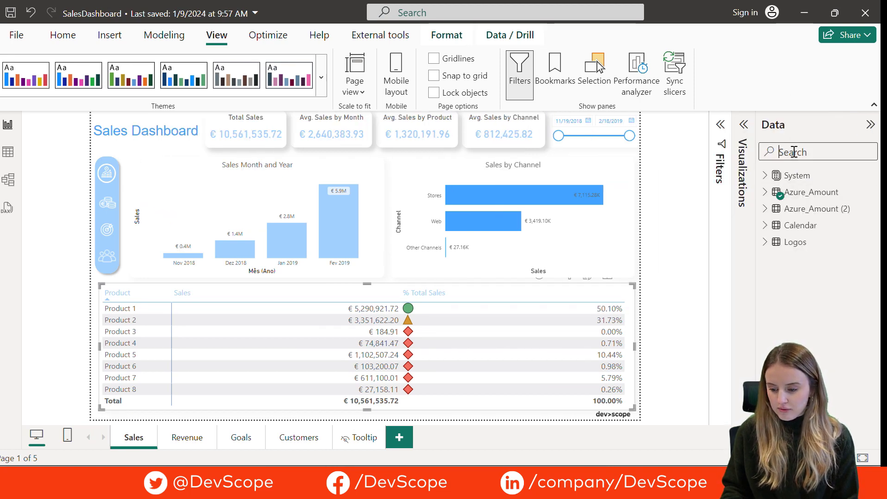
type("con")
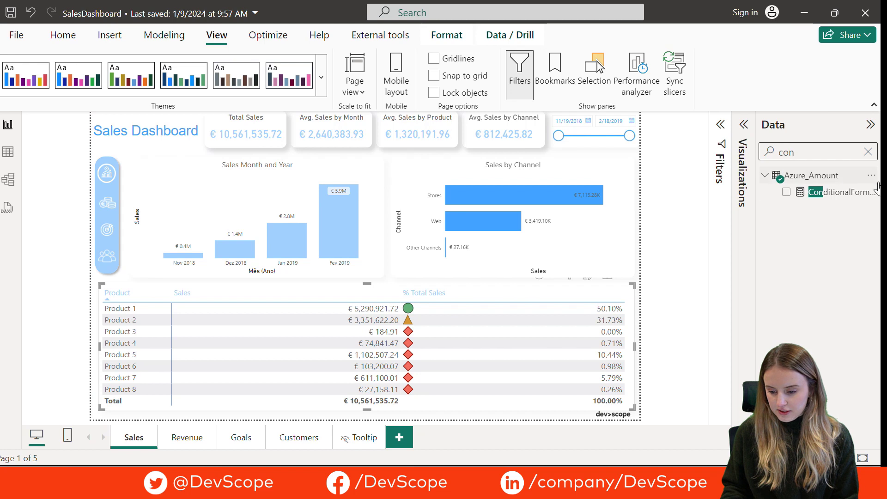
left_click(850, 194)
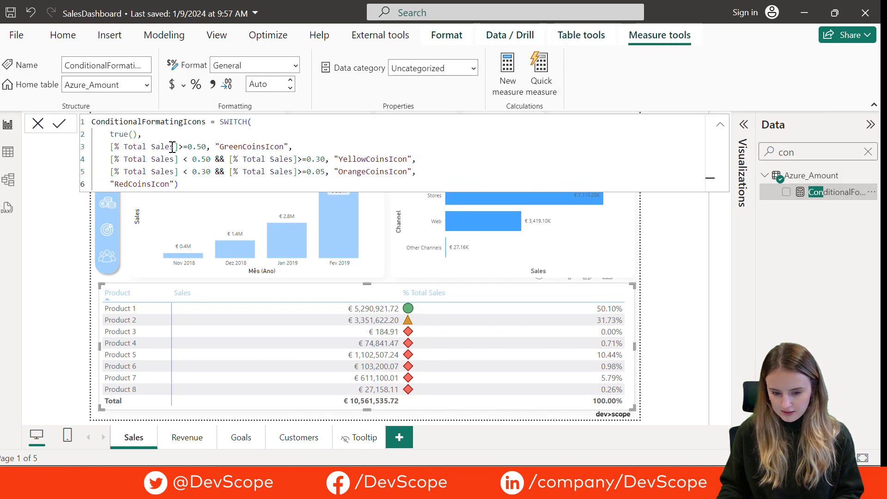
left_click_drag(108, 145, 208, 146)
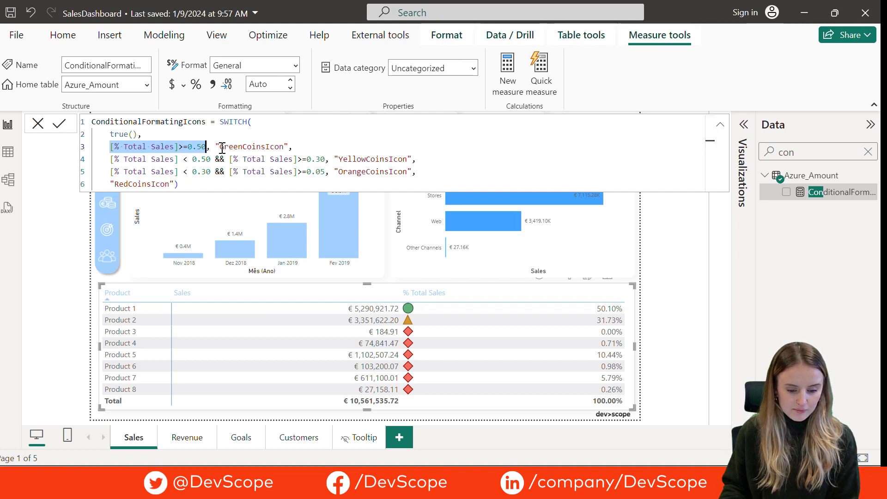
left_click_drag(220, 147, 289, 147)
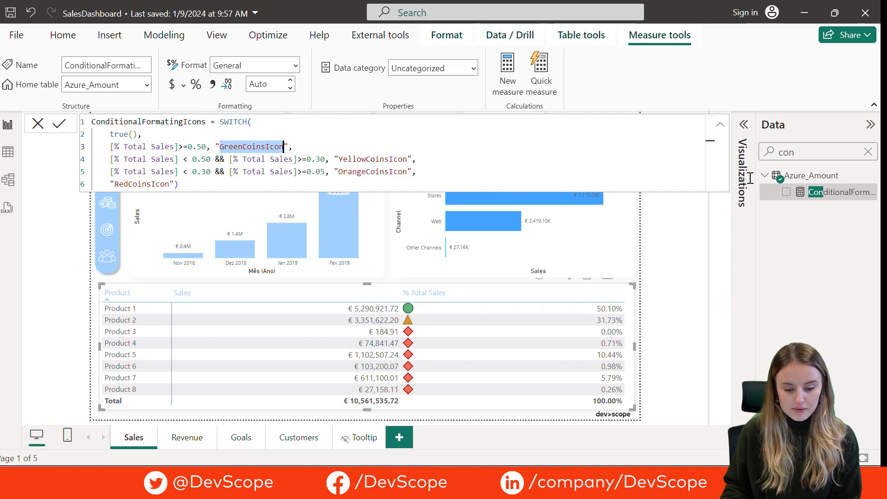
left_click(721, 124)
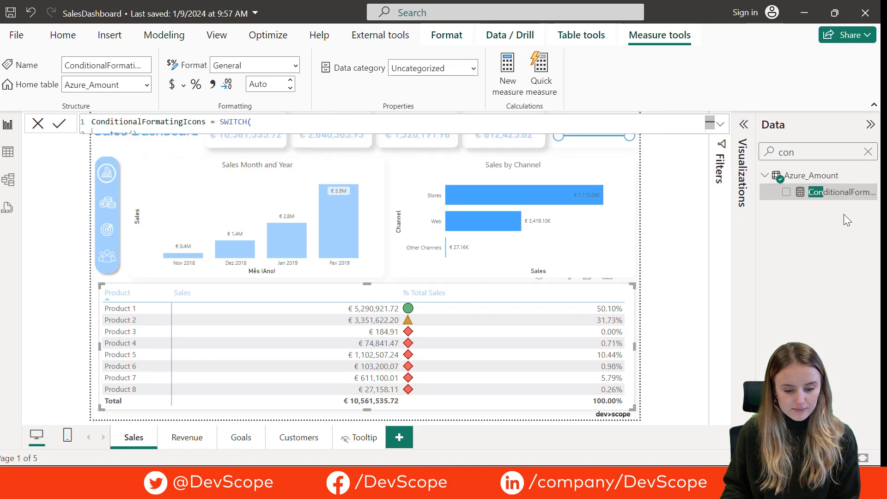
Step: Set the format style of the table's % Total Sales cell icons to Field value
left_click(743, 124)
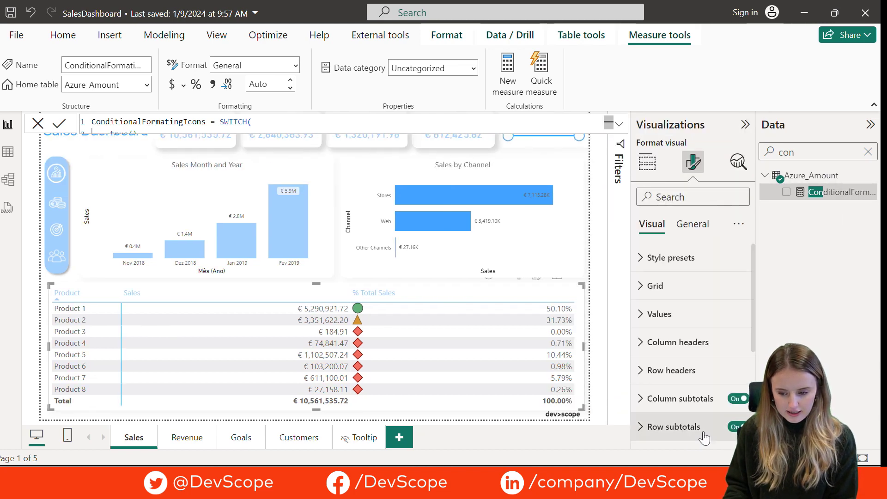
scroll(704, 437, "down", 3)
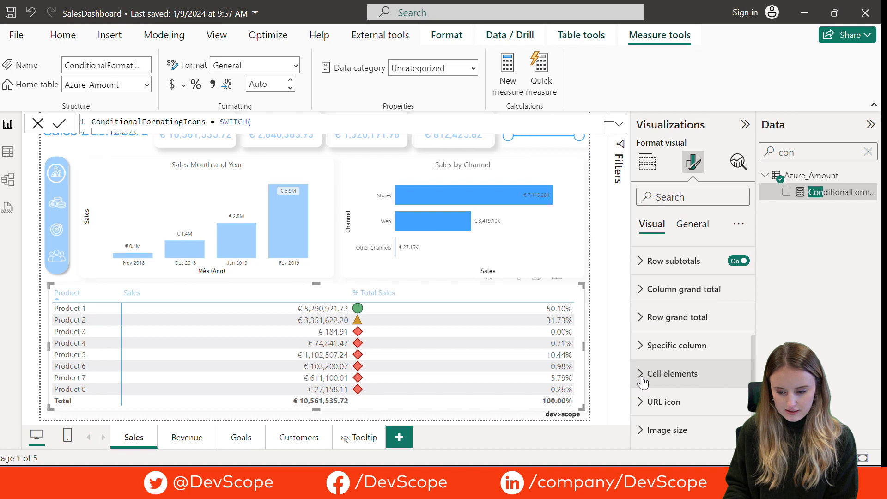
left_click(643, 374)
scroll(693, 384, "down", 4)
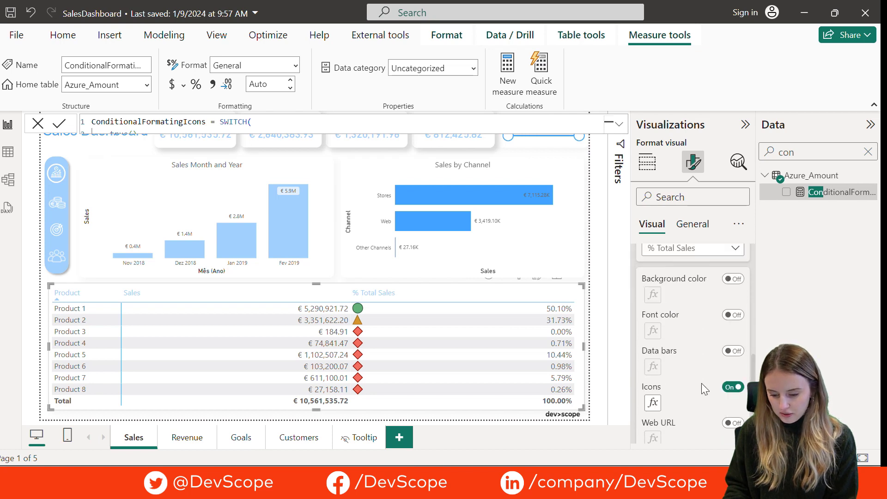
left_click(653, 389)
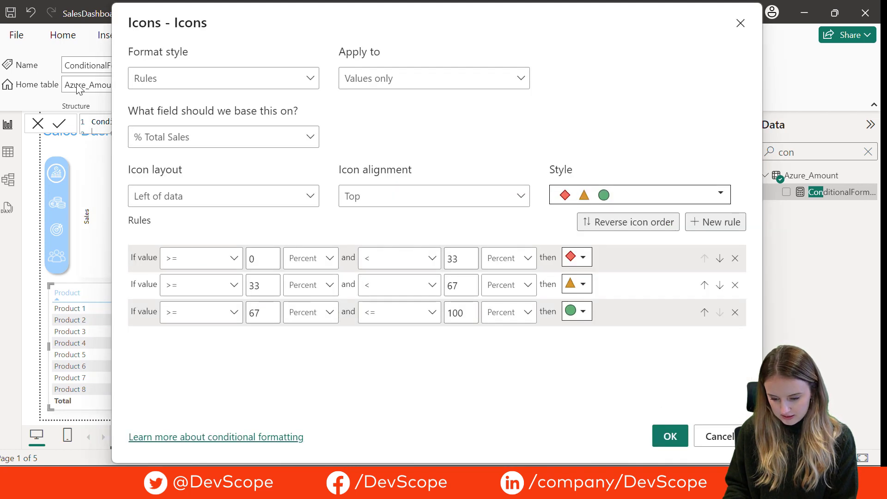
left_click(245, 77)
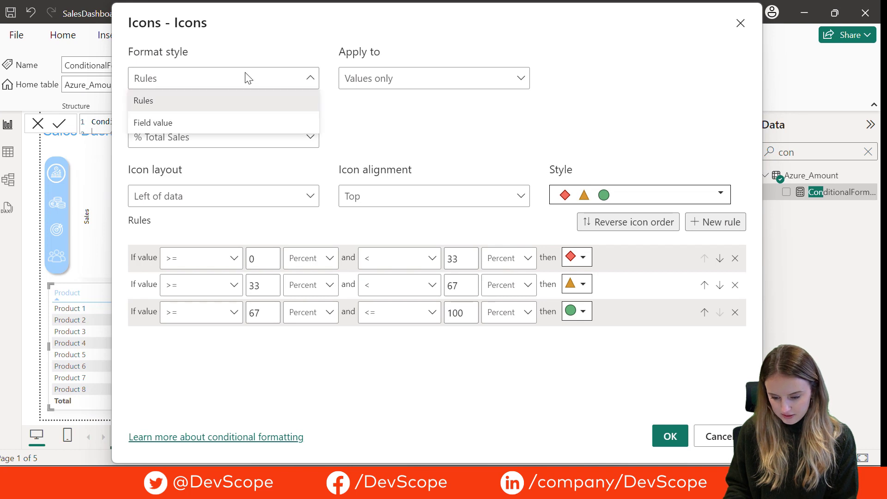
left_click(213, 122)
Step: Base the icons on the ConditionalFormatingIcons measure from Azure_Amount and apply the conditional formatting
left_click(294, 136)
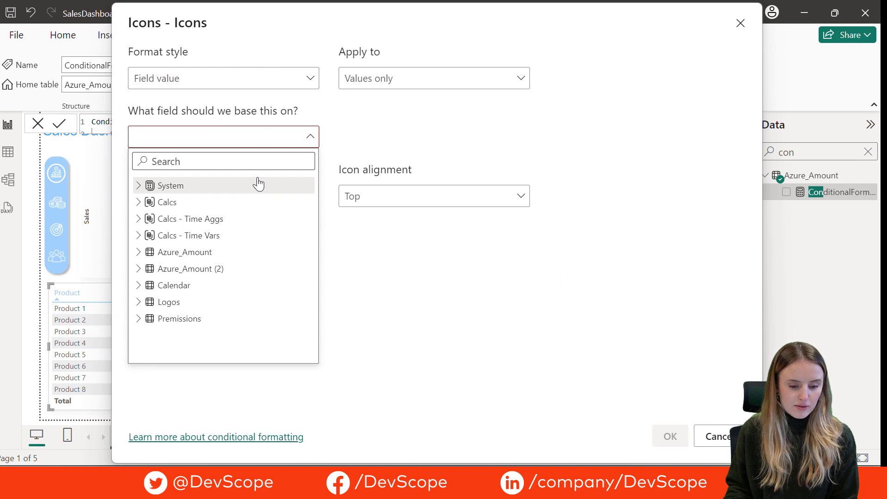
type("con")
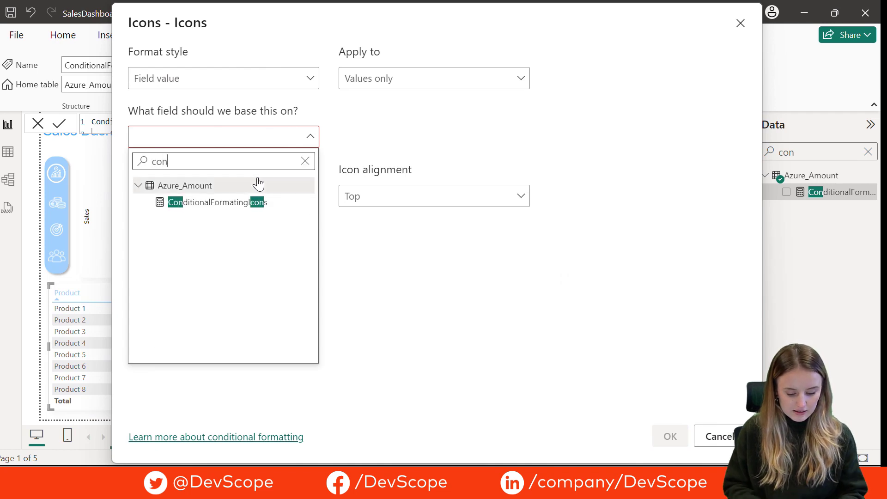
type("di")
left_click(240, 203)
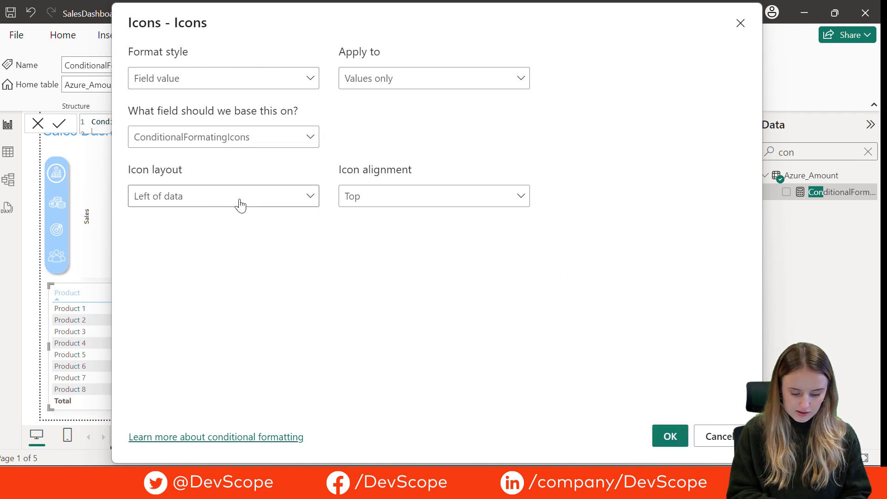
left_click(672, 437)
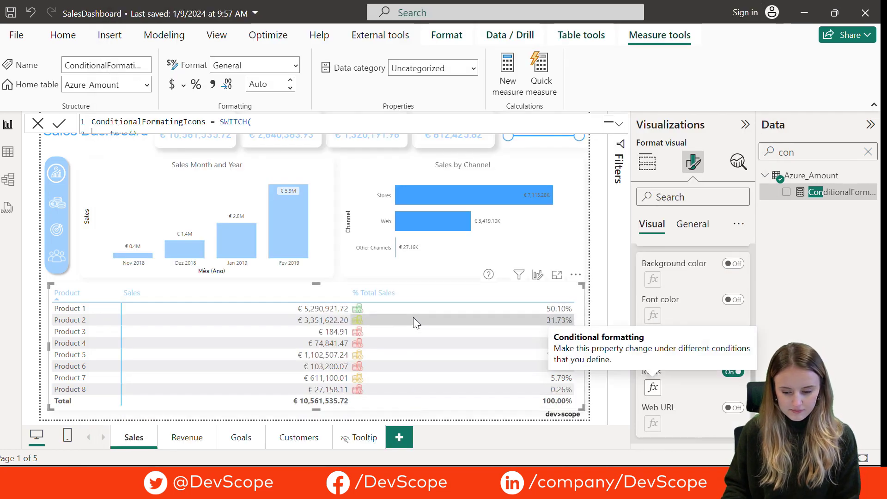